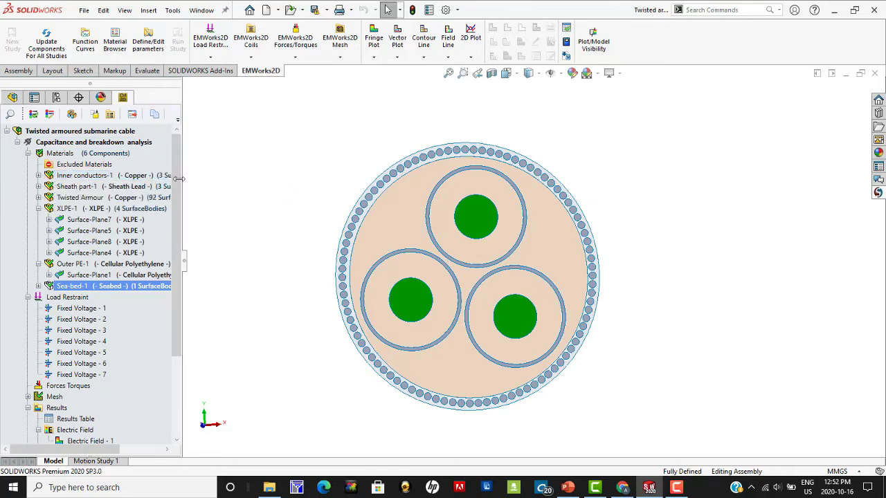
# - Dismiss the open XLPE material definition and bring up the material library in the material browser
pyautogui.click(877, 195)
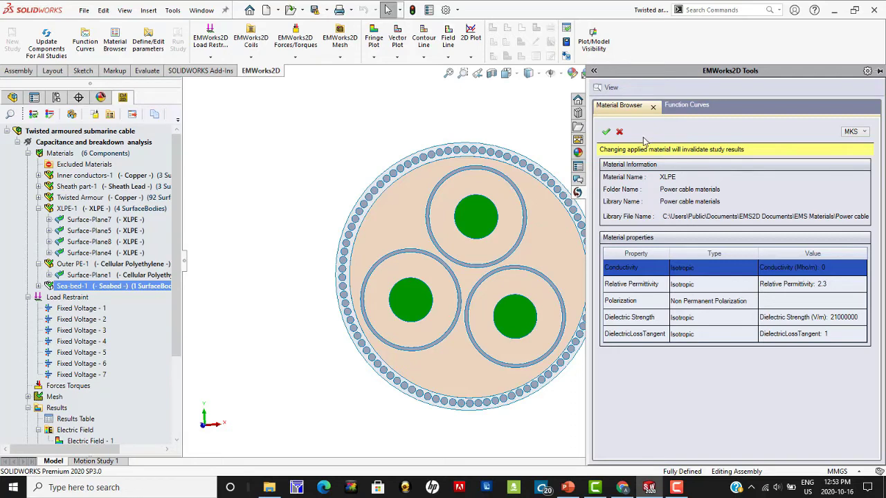
pyautogui.click(619, 131)
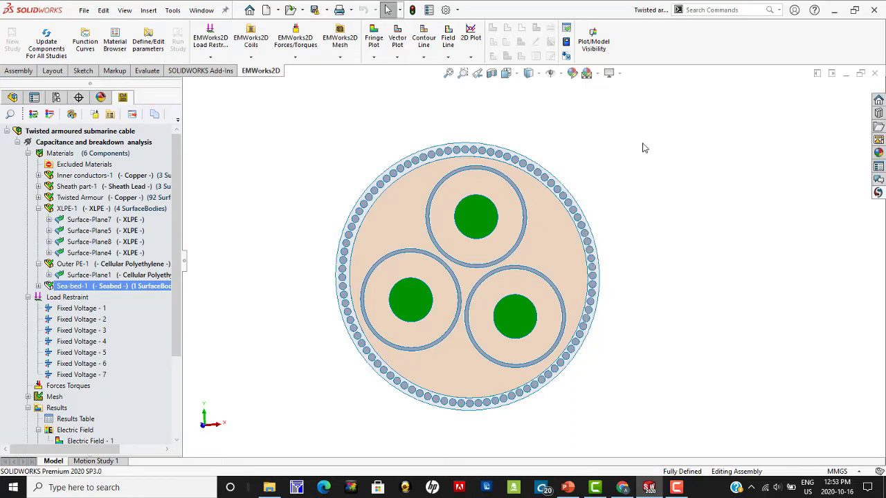
pyautogui.click(878, 193)
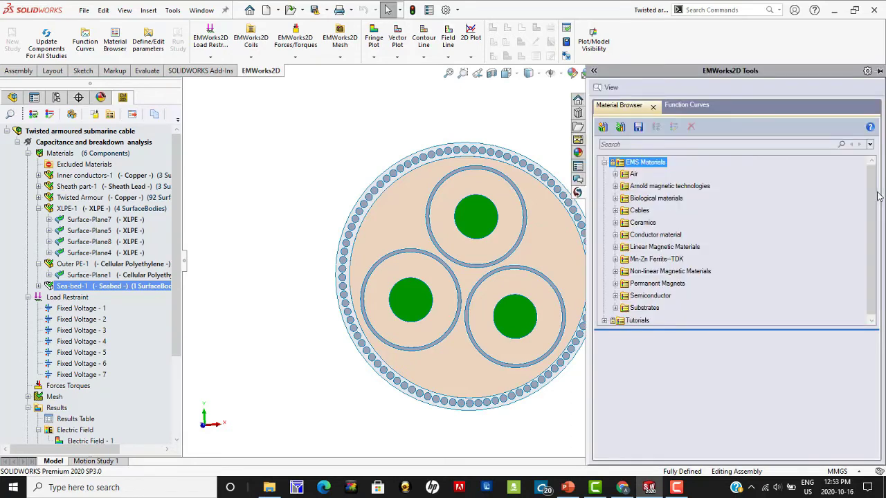
# - Examine the XLPE material properties of the Surface-Plane7 insulation body, including its permittivity and dielectric strength
pyautogui.click(111, 232)
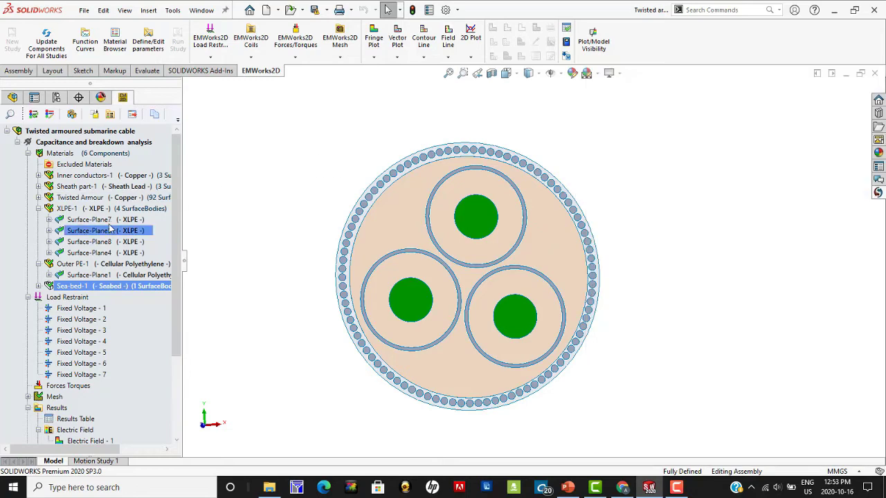
pyautogui.click(107, 220)
pyautogui.rightClick(108, 220)
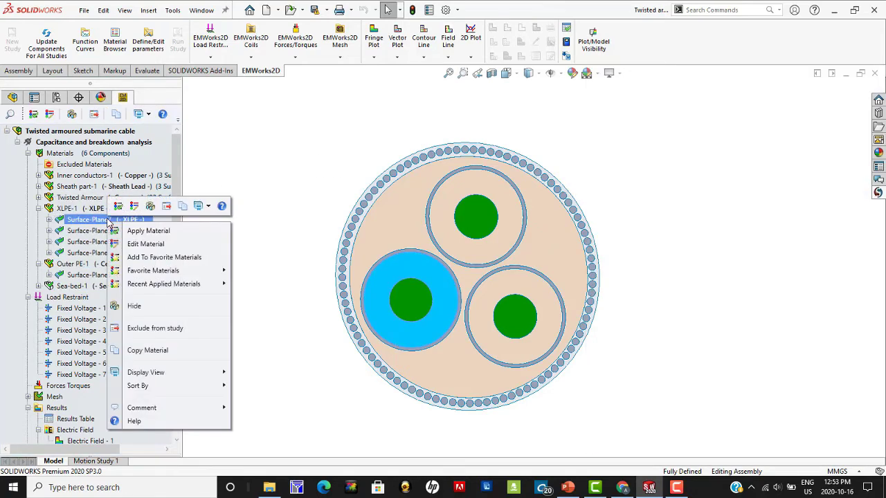
pyautogui.click(135, 244)
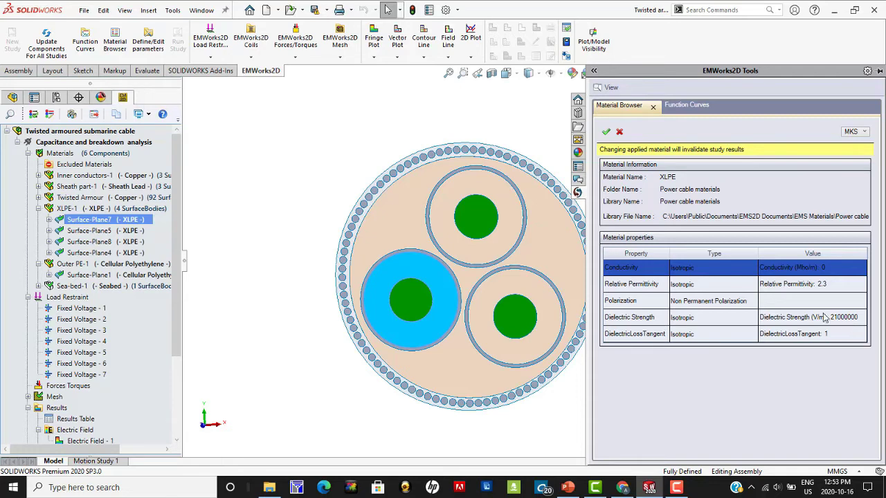
pyautogui.click(446, 102)
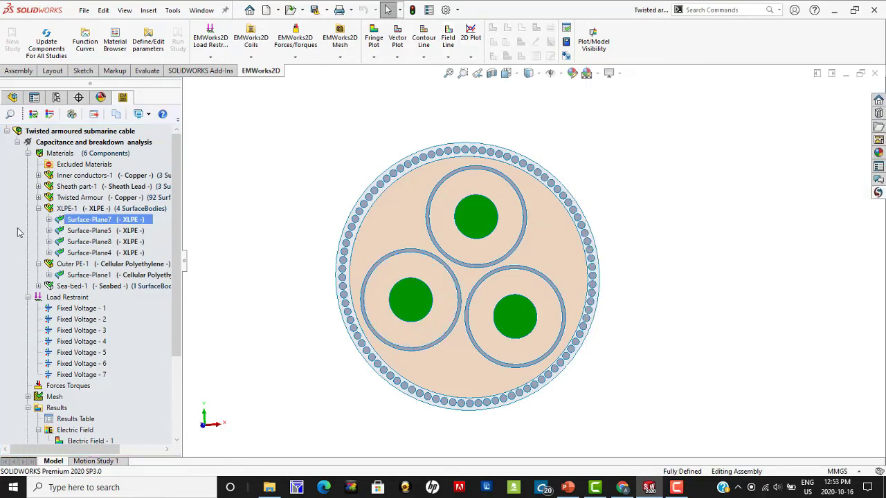
# - Review the definition of Fixed Voltage - 1 on the twisted armour, checking its voltage and capacitance settings
pyautogui.click(69, 298)
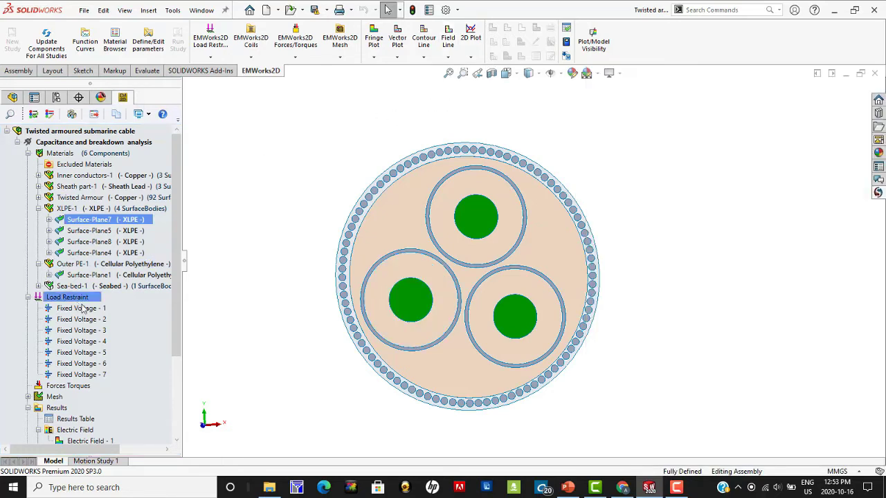
pyautogui.click(81, 308)
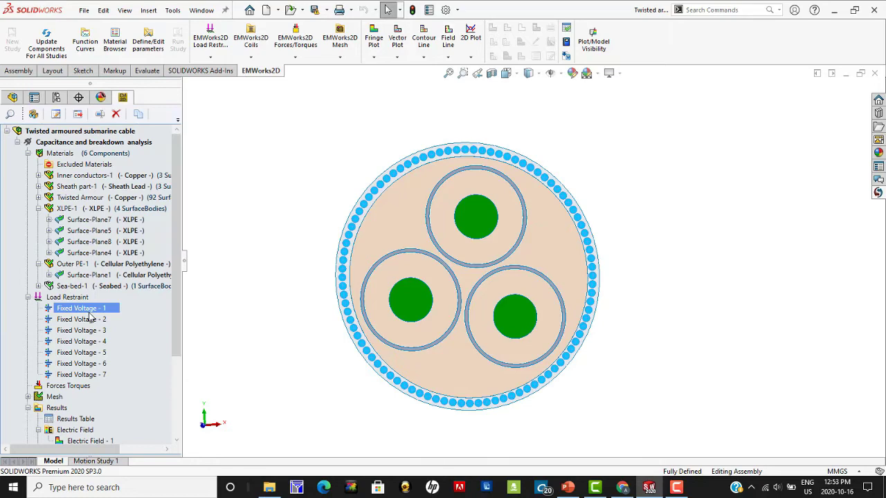
pyautogui.rightClick(89, 316)
pyautogui.click(120, 151)
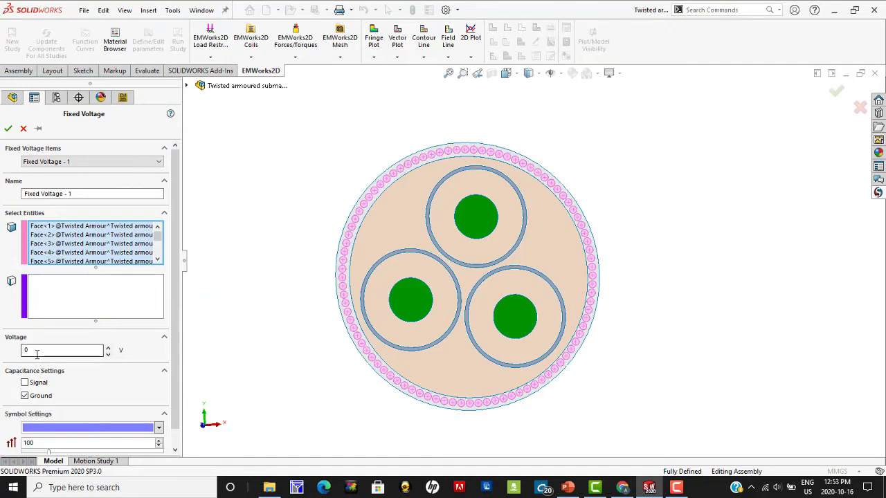
pyautogui.click(23, 129)
# - Review the definition of Fixed Voltage - 3, checking the conductor's assigned voltage and capacitance settings
pyautogui.keyDown('ctrl'); pyautogui.click(95, 331); pyautogui.keyUp('ctrl')
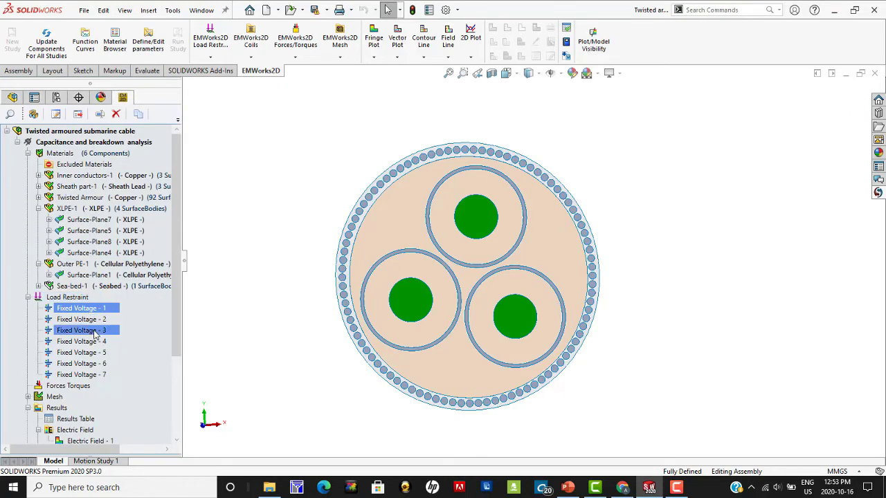
pyautogui.click(95, 331)
pyautogui.rightClick(95, 331)
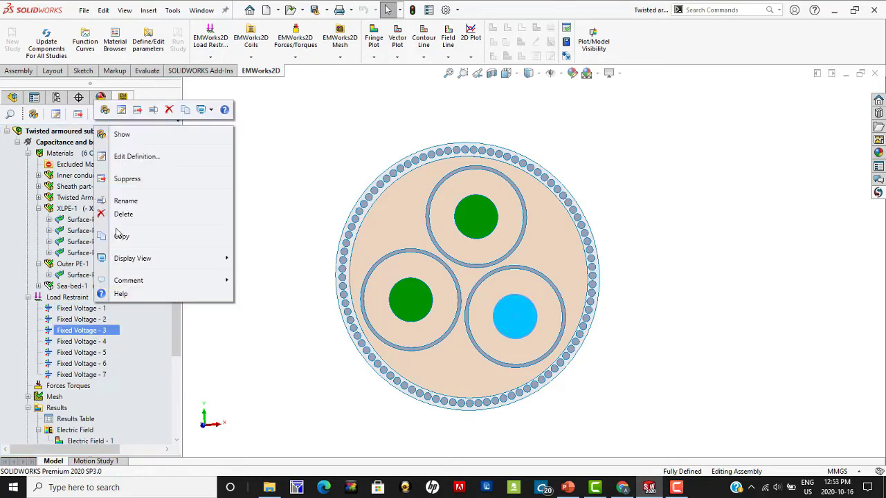
pyautogui.click(136, 157)
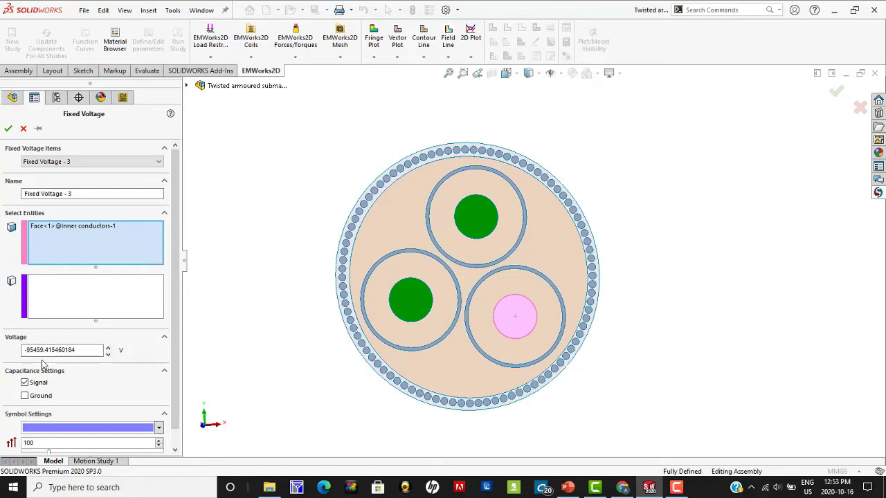
pyautogui.click(8, 128)
# - Review the voltage and capacitance settings of Fixed Voltage - 2 on the uppermost inner conductor
pyautogui.click(77, 319)
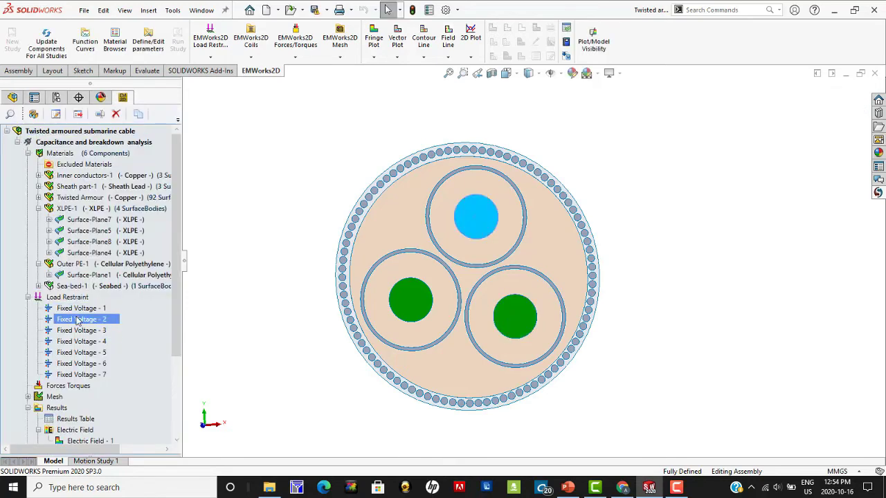
pyautogui.rightClick(77, 319)
pyautogui.click(107, 145)
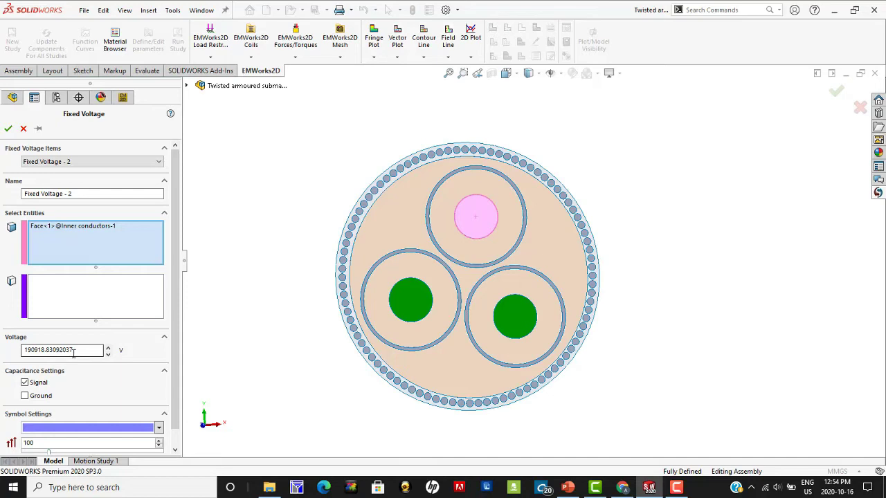
pyautogui.click(7, 128)
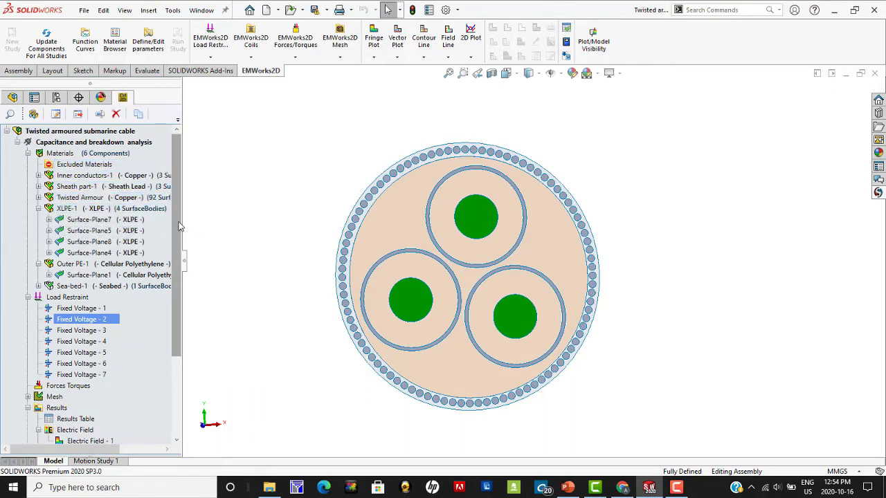
# - Display the Electric Field - 1 result plot and examine the field distribution around the three conductors
pyautogui.moveTo(177, 223); pyautogui.dragTo(174, 323)
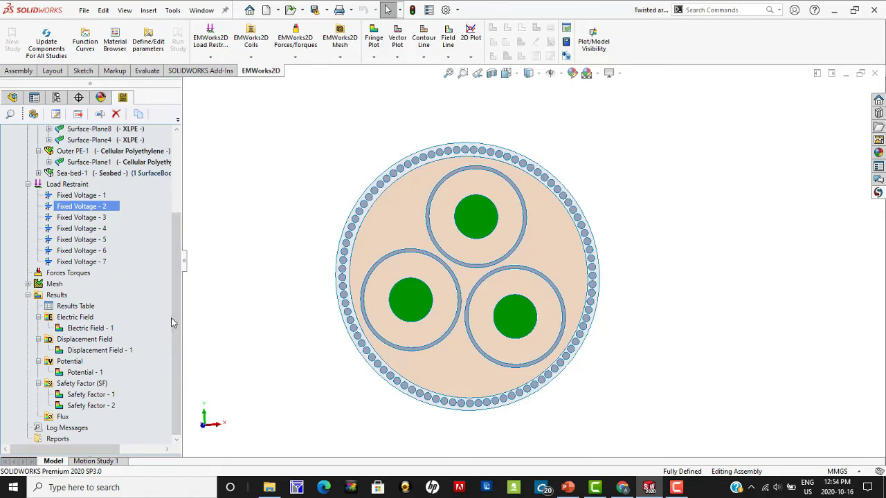
pyautogui.doubleClick(109, 331)
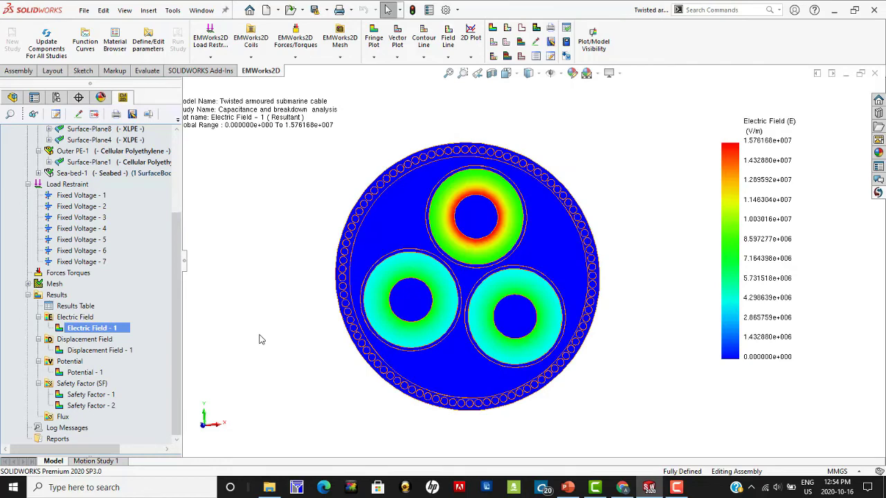
pyautogui.scroll(-3, 509, 198)
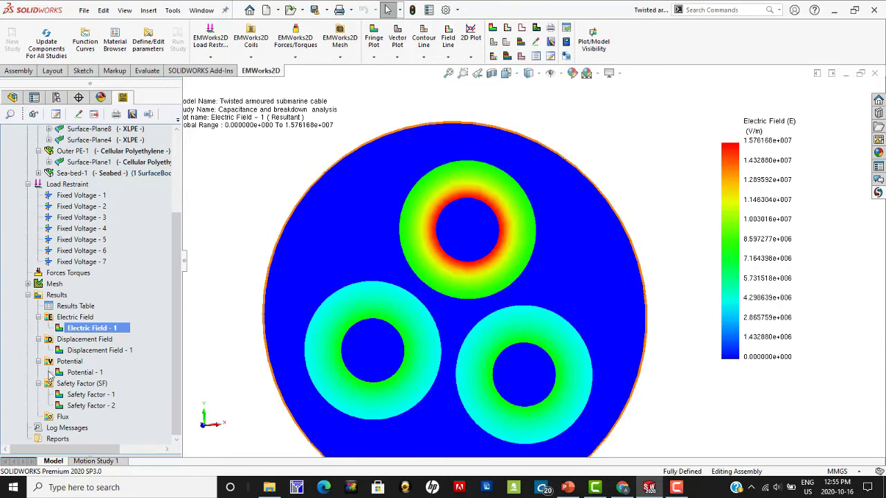
# - Display the Potential - 1 plot and inspect the study's safety factor results
pyautogui.doubleClick(85, 372)
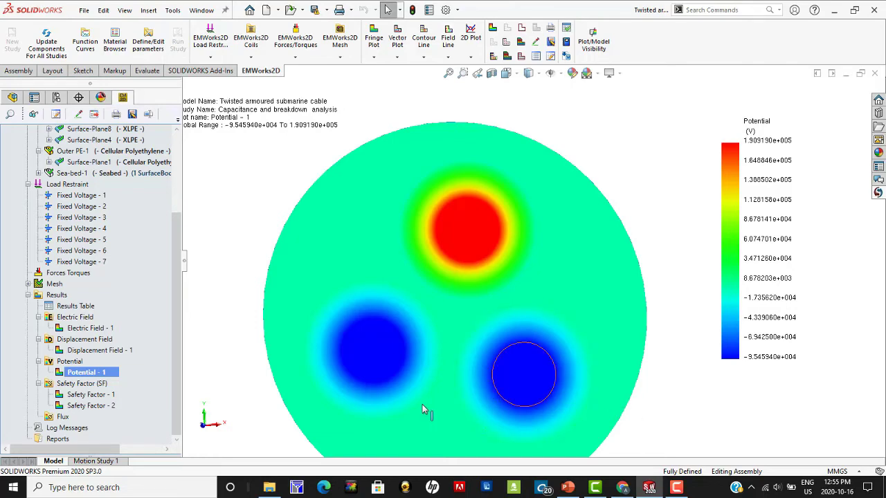
pyautogui.click(91, 396)
pyautogui.click(90, 405)
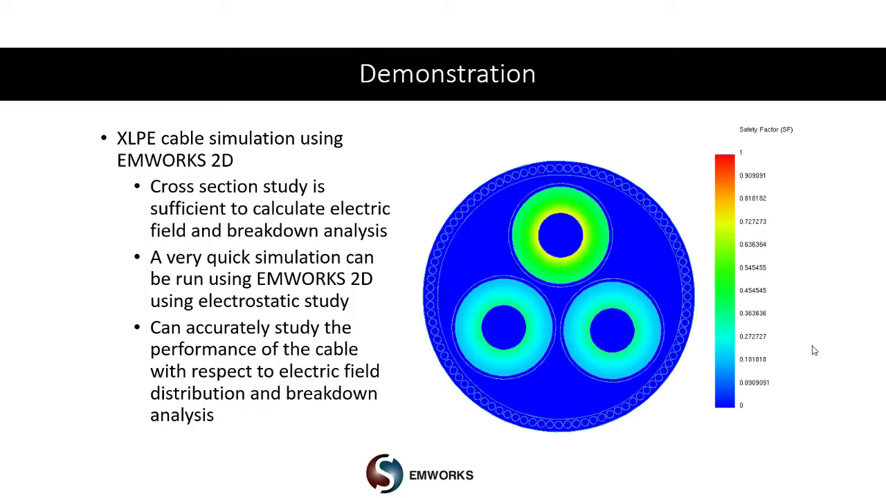
pyautogui.press('Right')
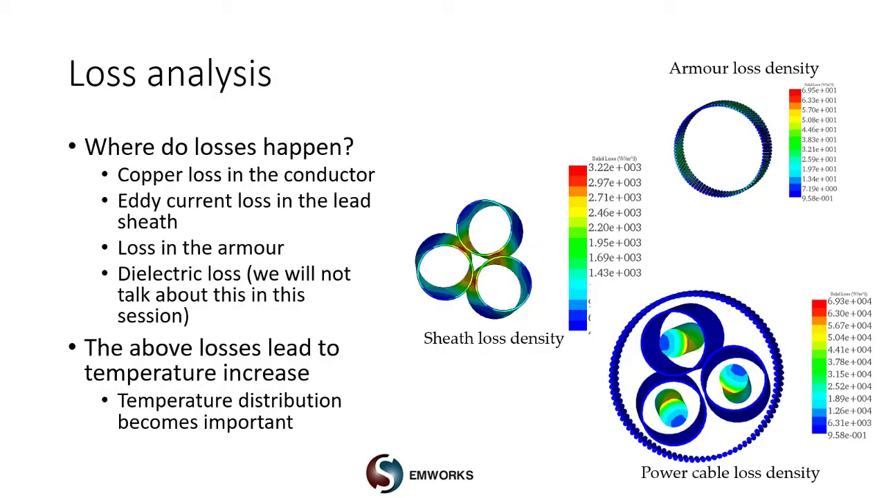
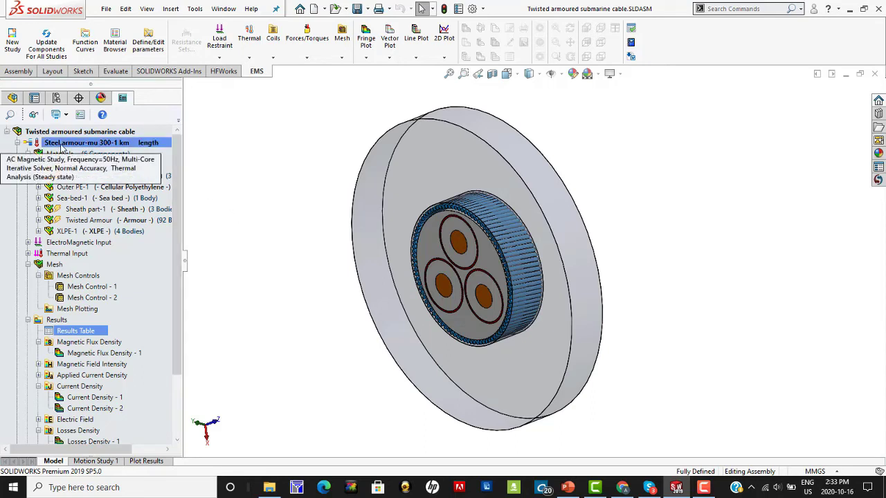
# - Review the general properties and thermal coupling settings of the AC magnetic study for the steel-armoured cable, leaving them as they are
pyautogui.rightClick(61, 145)
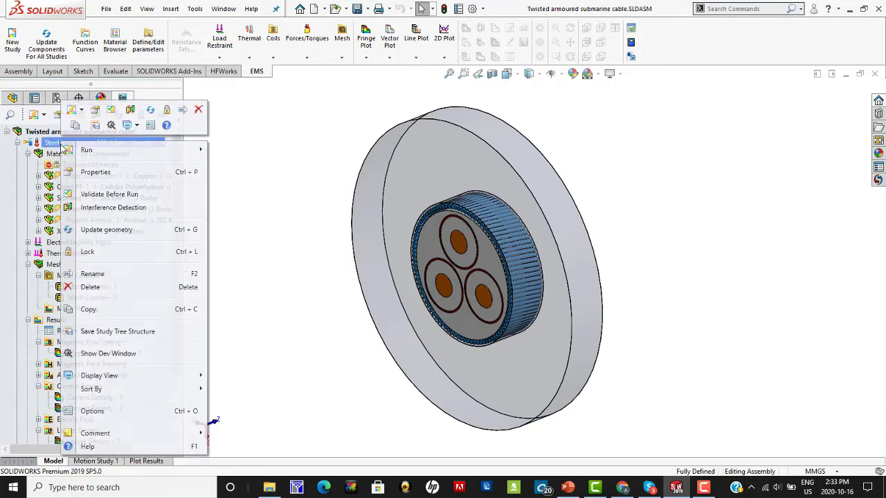
pyautogui.click(90, 171)
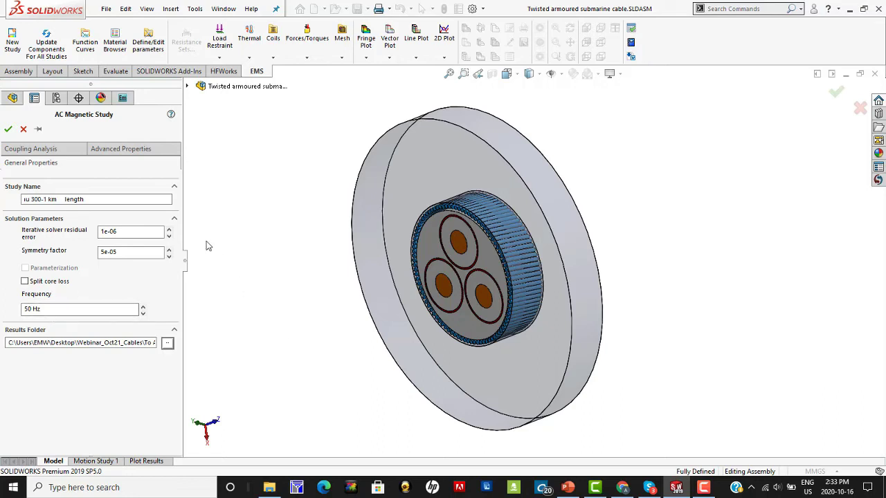
pyautogui.click(69, 151)
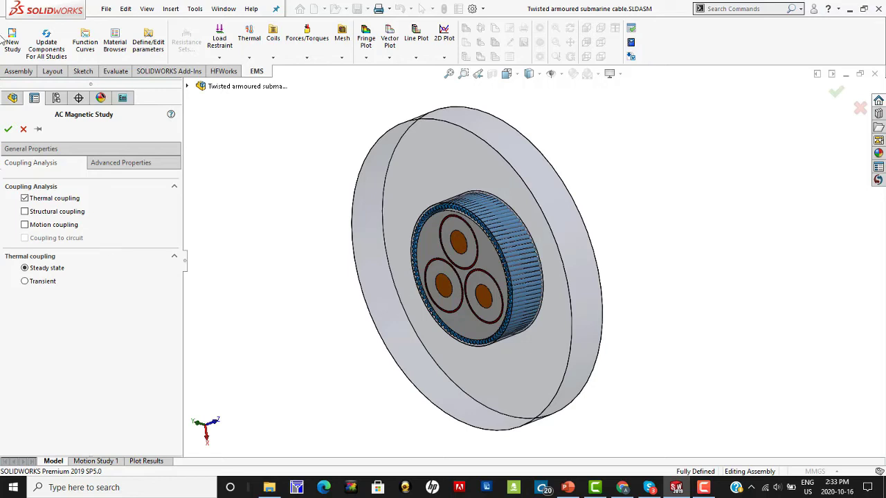
pyautogui.click(24, 130)
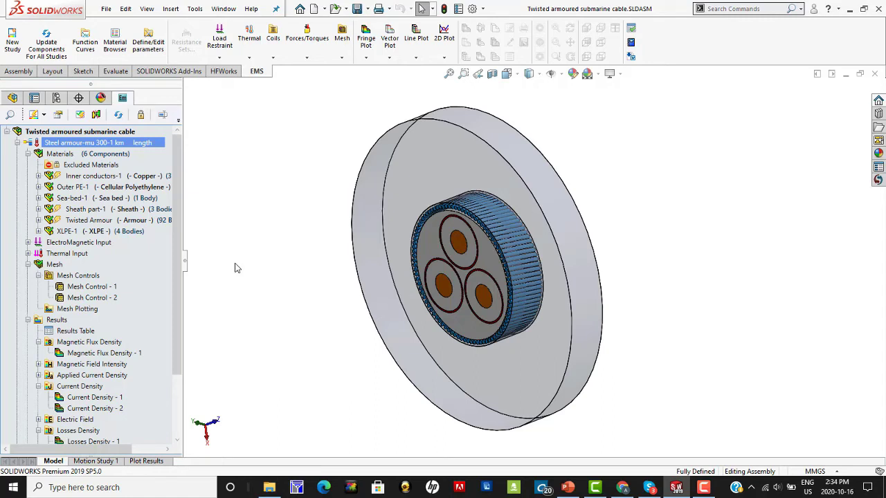
# - Inspect the material assignments of the inner conductors, outer PE, XLPE, twisted armour and sheath by highlighting each component
pyautogui.click(124, 177)
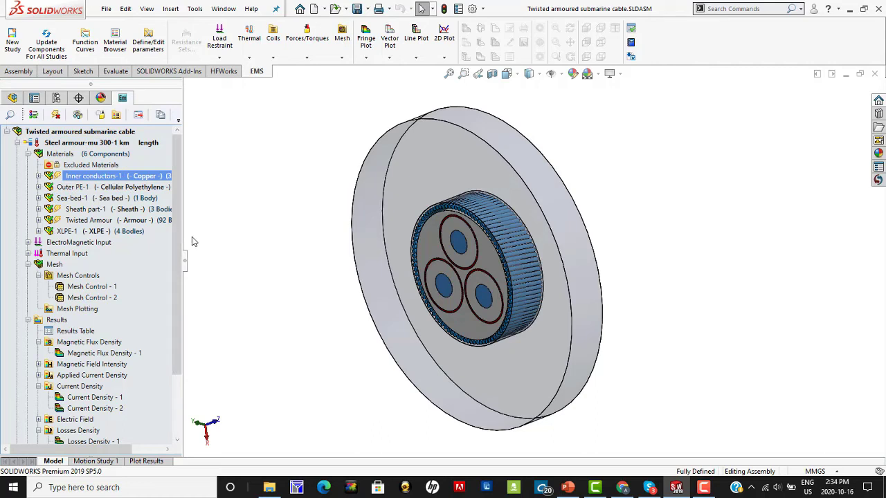
pyautogui.keyDown('ctrl'); pyautogui.click(108, 189); pyautogui.keyUp('ctrl')
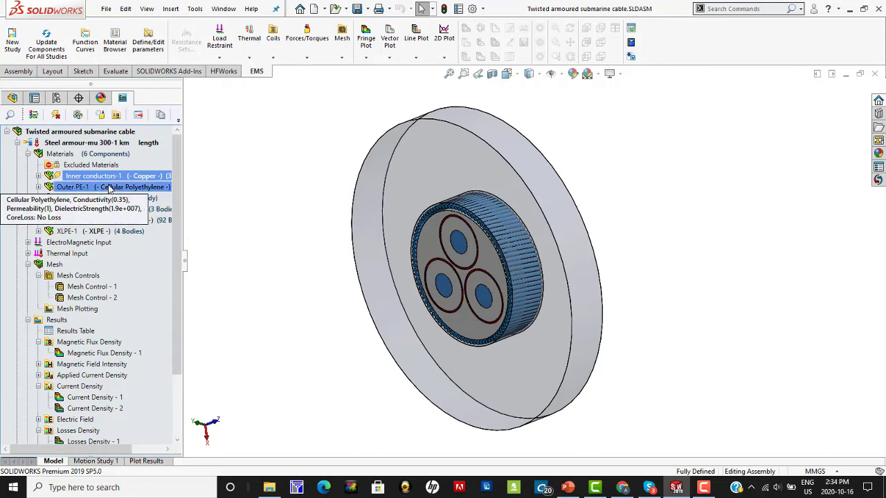
pyautogui.click(109, 188)
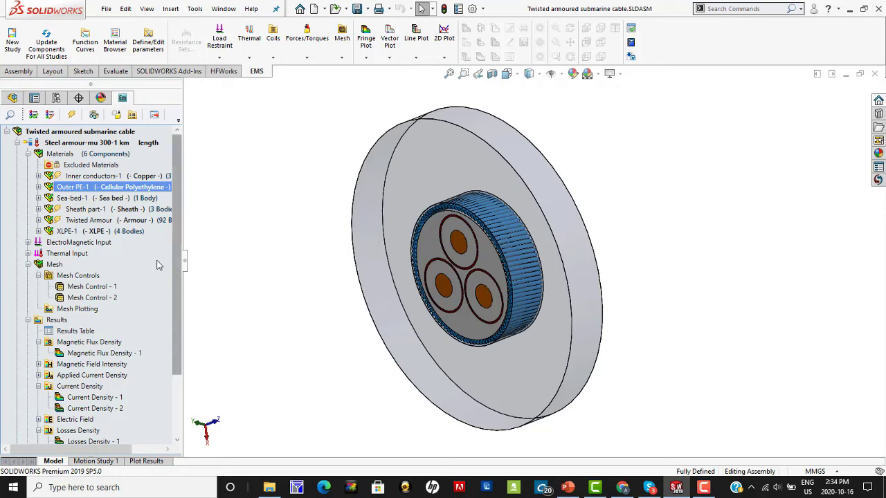
pyautogui.keyDown('ctrl'); pyautogui.click(111, 234); pyautogui.keyUp('ctrl')
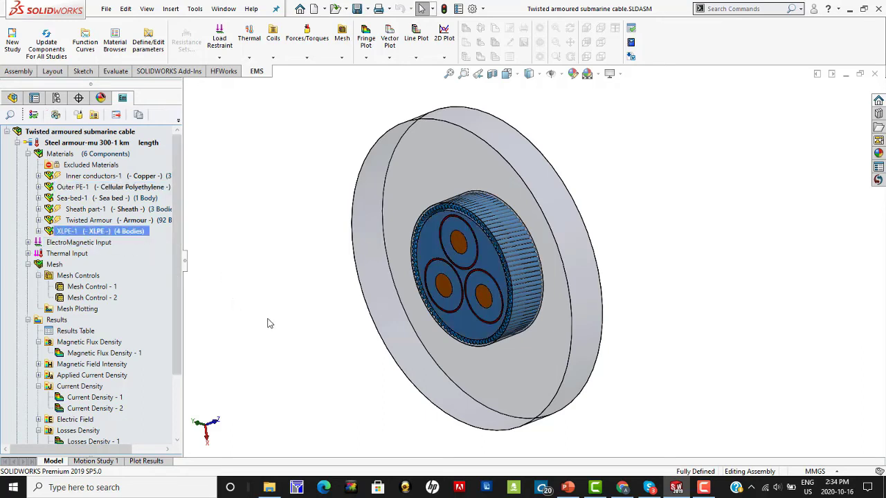
pyautogui.click(109, 222)
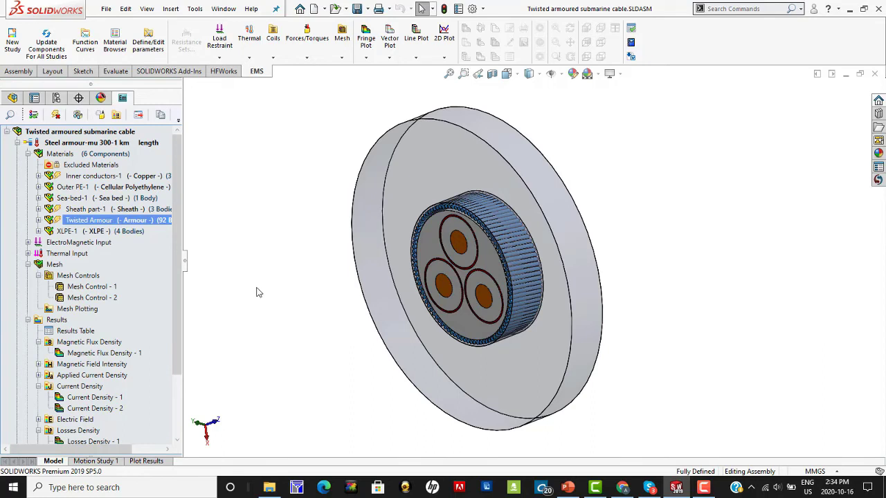
pyautogui.click(128, 210)
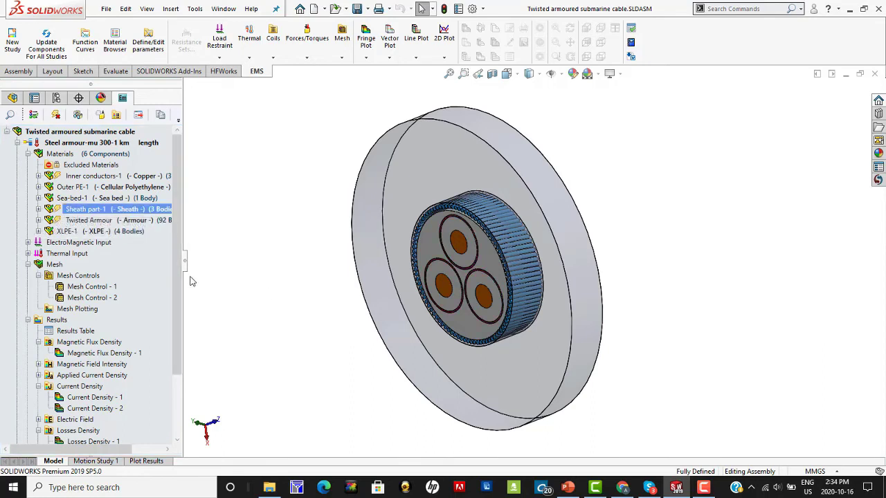
# - Open the definition of Solid Coil - 1 from the electromagnetic inputs and review its selected body, entry port and exit port
pyautogui.click(28, 153)
pyautogui.click(28, 165)
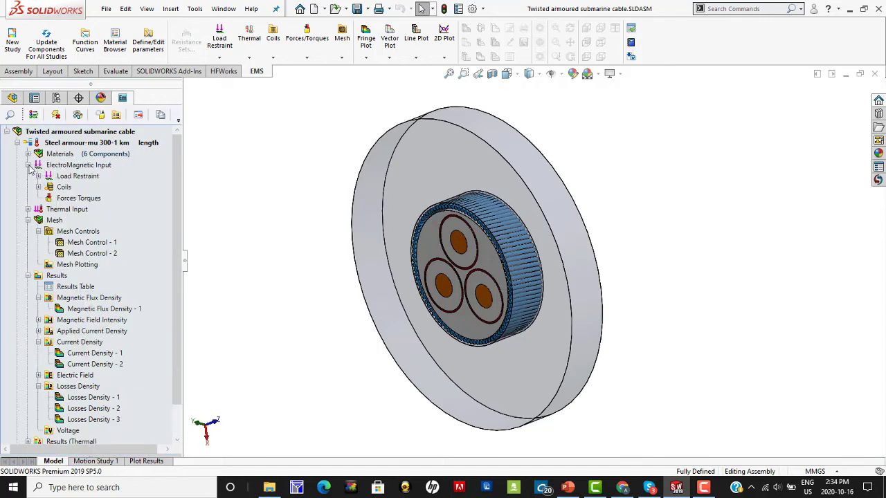
pyautogui.click(39, 187)
pyautogui.click(90, 199)
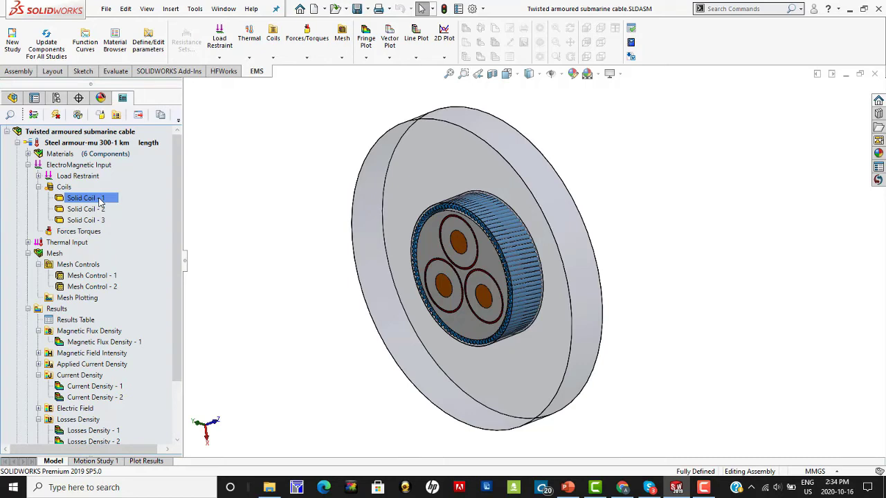
pyautogui.rightClick(100, 200)
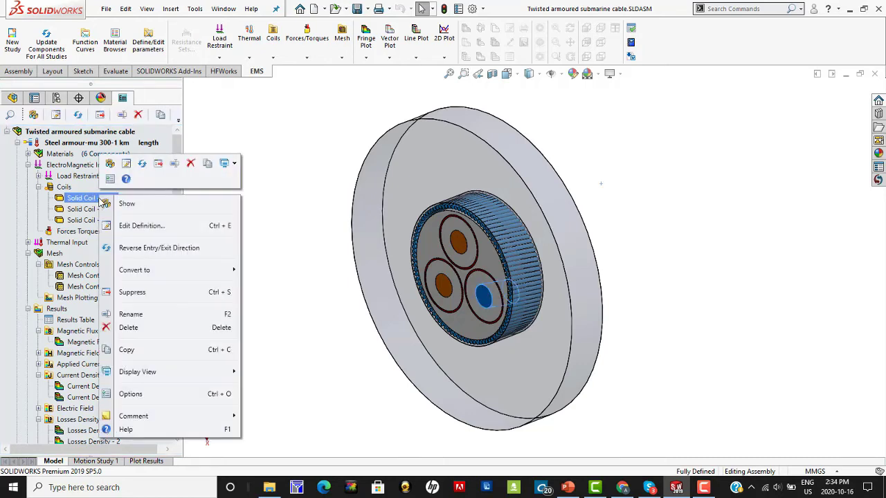
pyautogui.click(148, 228)
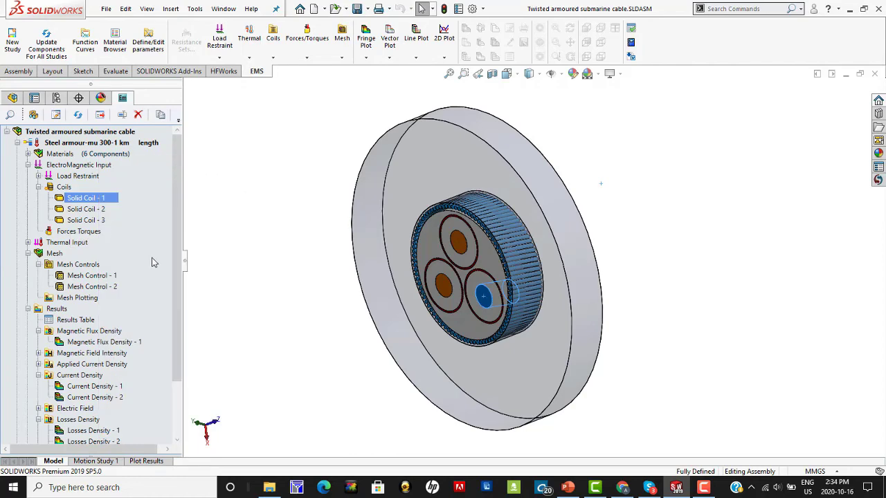
pyautogui.scroll(-5, 473, 285)
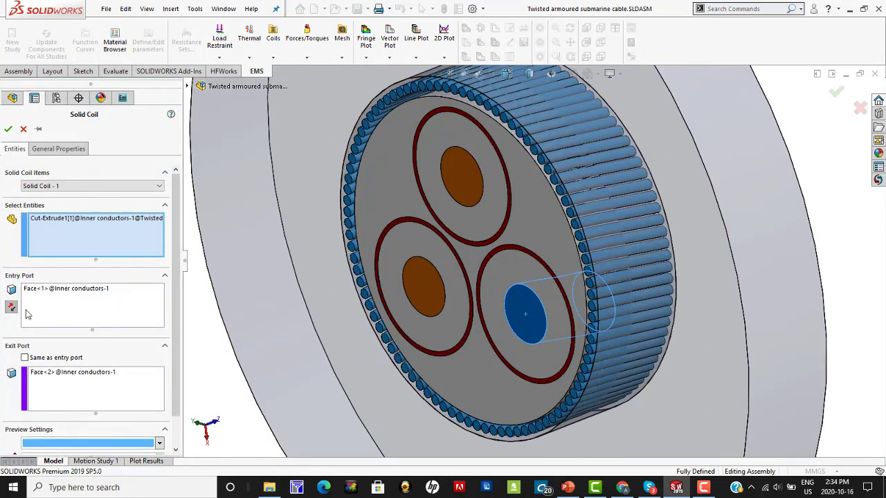
pyautogui.scroll(-2, 177, 325)
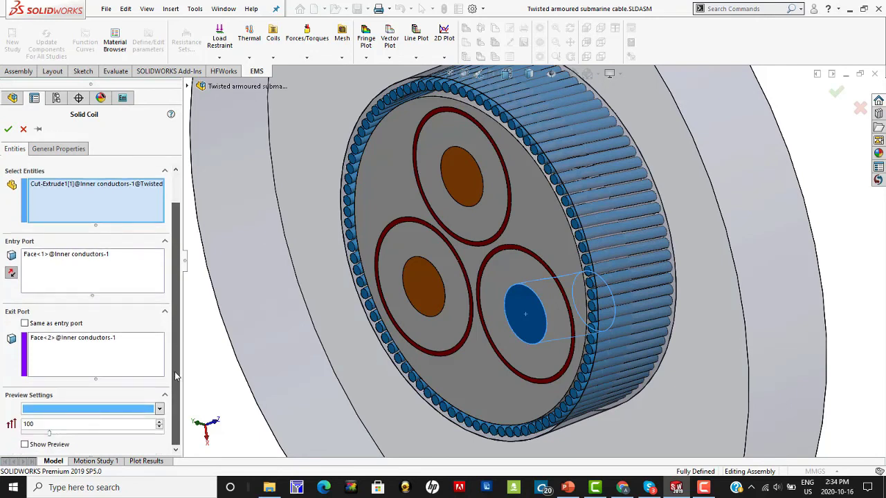
# - Preview the current direction of Solid Coil - 1, inspect the arrows at both conductor ends, and turn the preview off
pyautogui.click(48, 445)
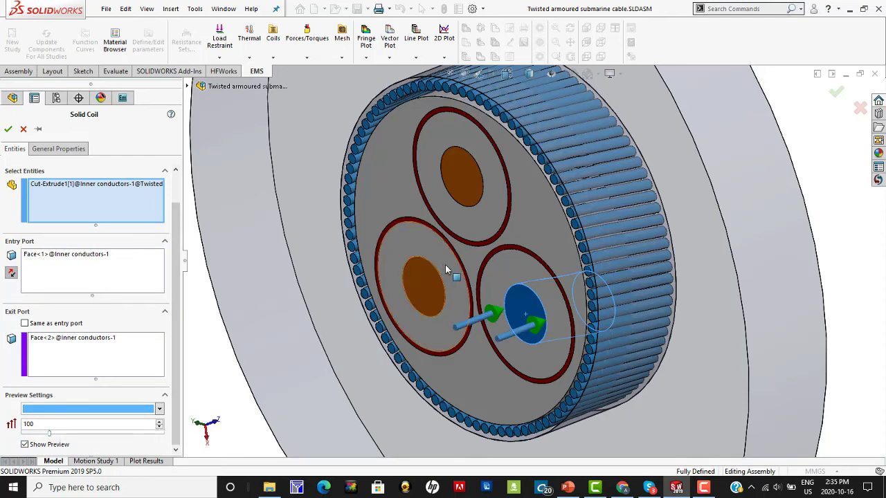
pyautogui.scroll(3, 445, 264)
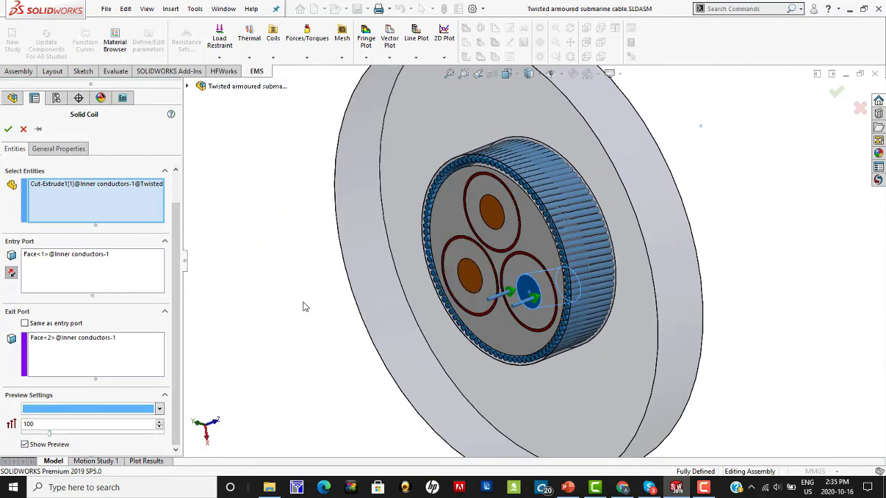
pyautogui.press('Right')
pyautogui.press('Right')
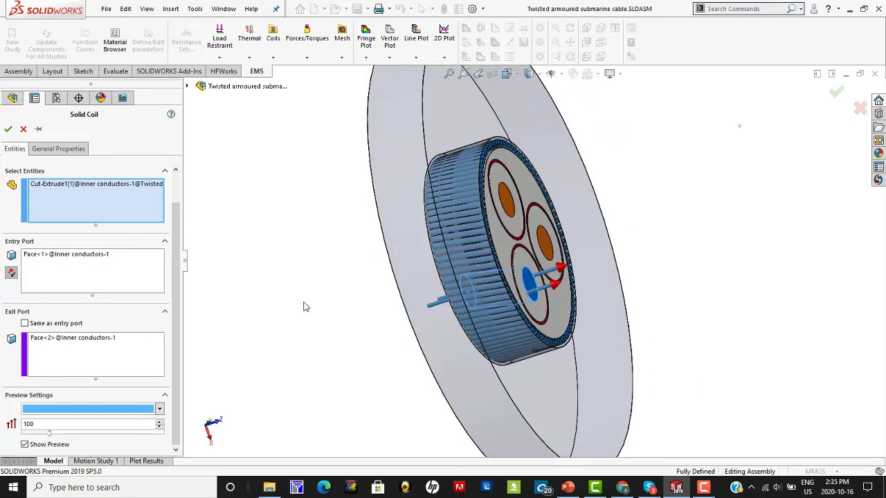
pyautogui.press('Left')
pyautogui.press('Left')
pyautogui.press('Left')
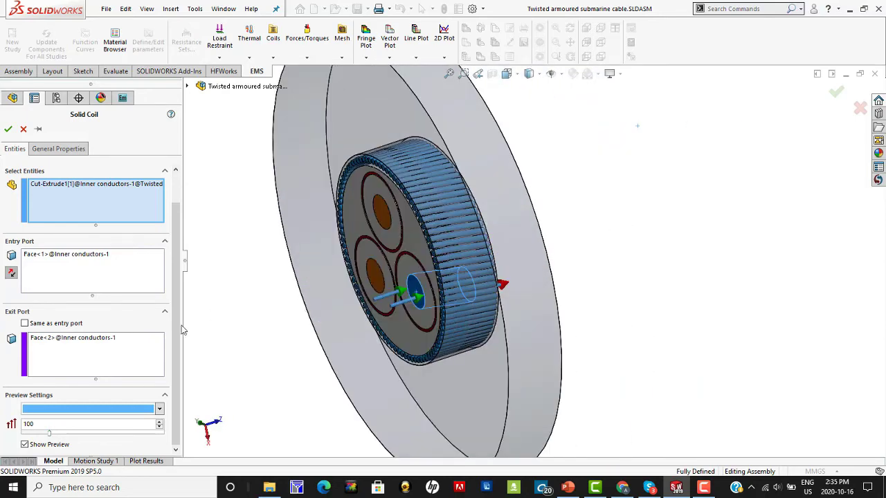
pyautogui.click(58, 446)
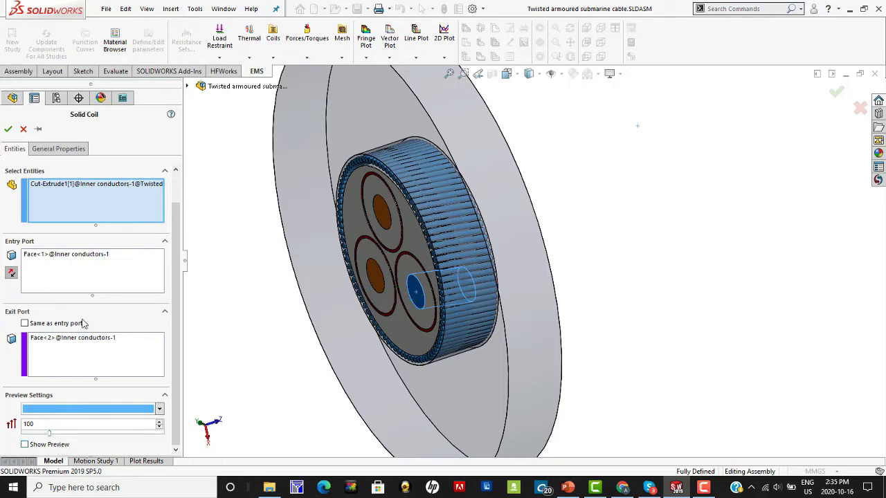
# - Review the coil type and net RMS current of Solid Coil - 1, discard the edit, and highlight the conductors of Solid Coils 2 and 3
pyautogui.click(79, 153)
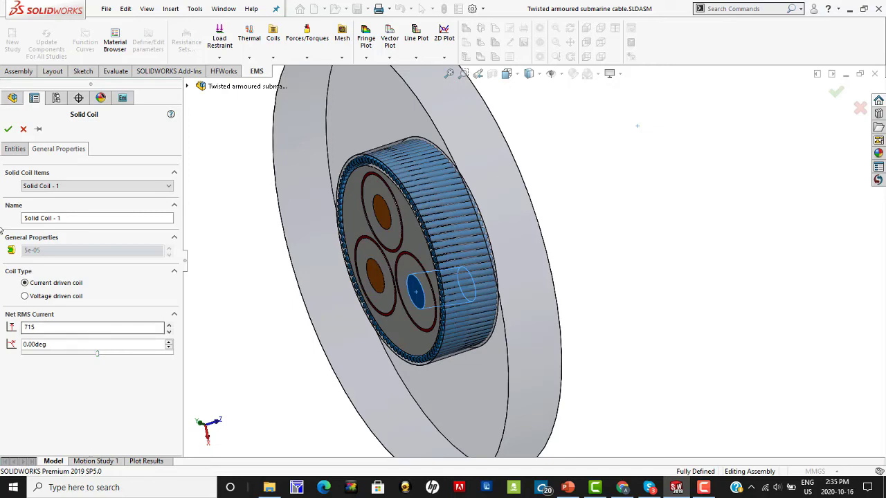
pyautogui.click(23, 128)
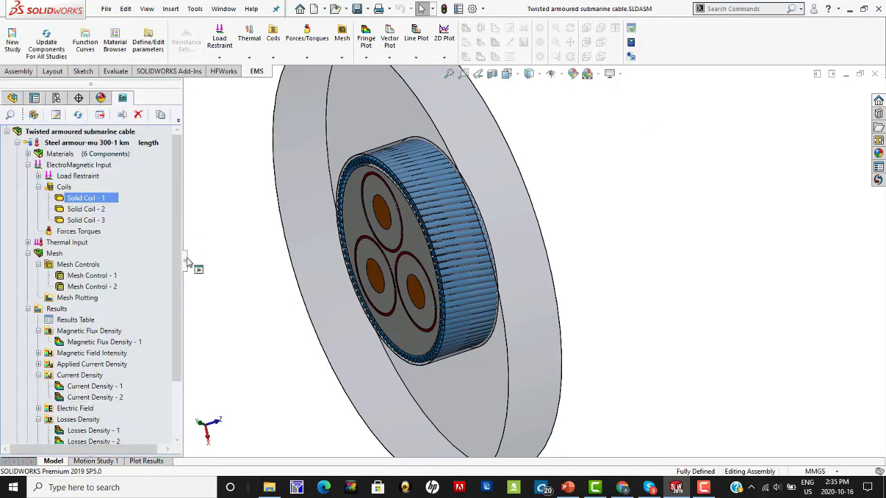
pyautogui.click(76, 210)
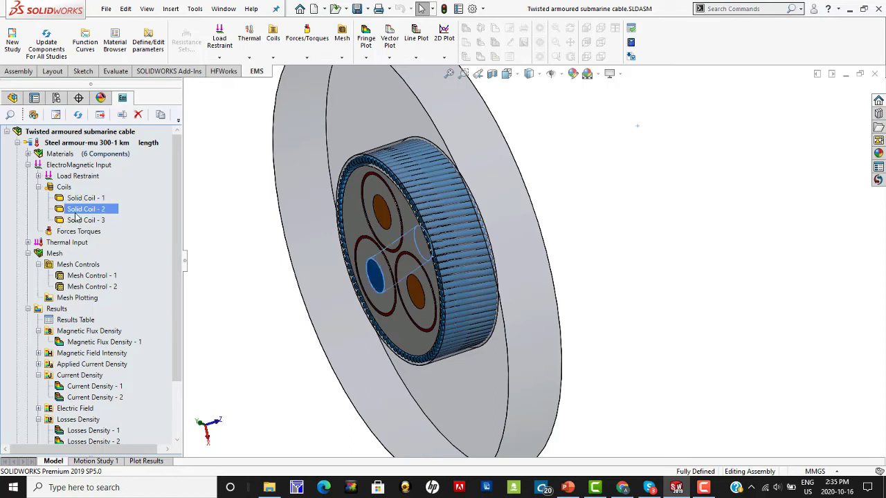
pyautogui.click(81, 220)
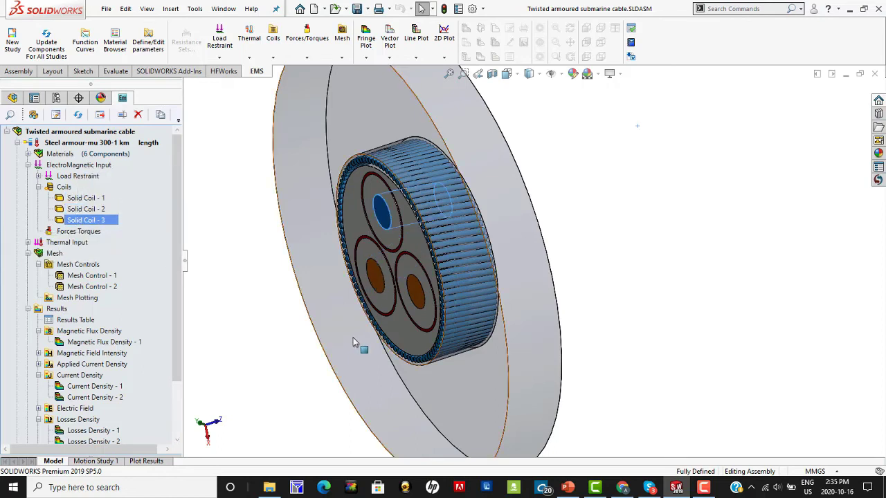
# - Open the steel armour study's Results Table and examine the coils' self-inductances and the impedance matrix
pyautogui.moveTo(179, 278); pyautogui.dragTo(182, 335)
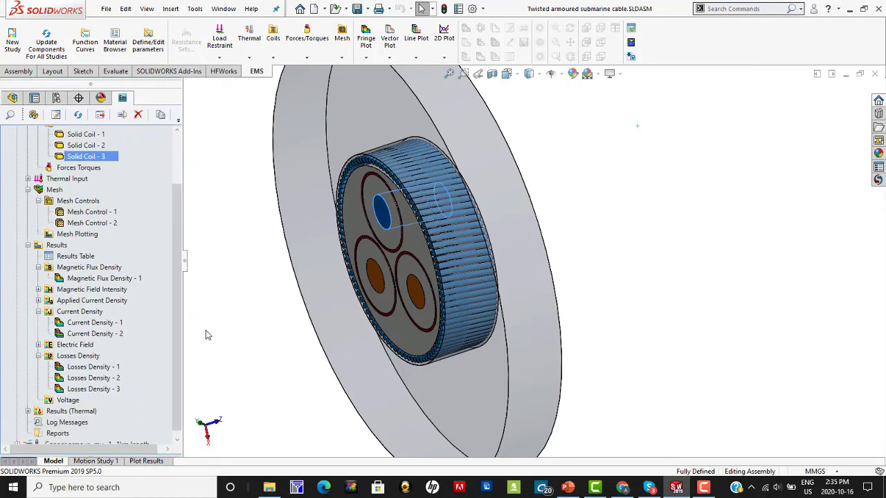
pyautogui.press('Right')
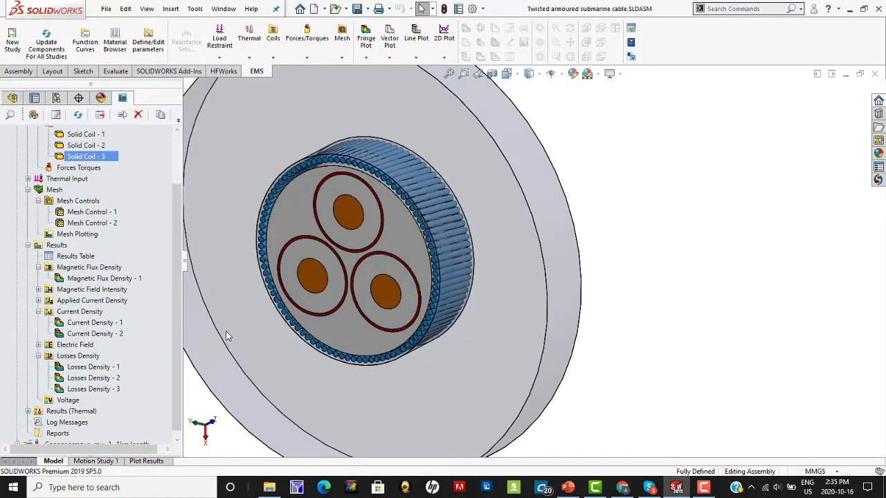
pyautogui.press('z')
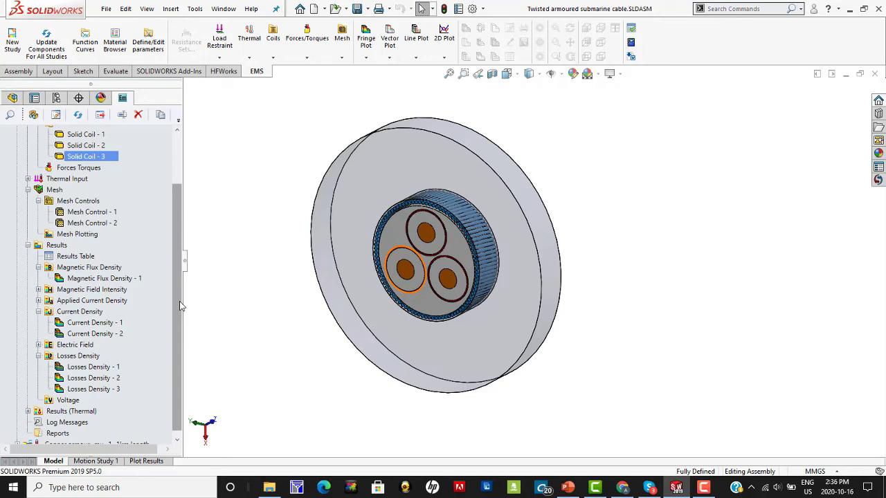
pyautogui.click(58, 257)
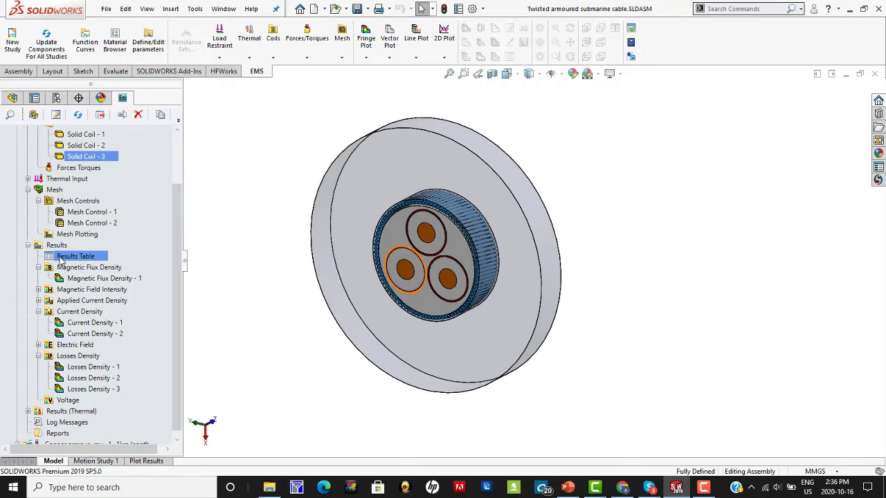
pyautogui.doubleClick(61, 257)
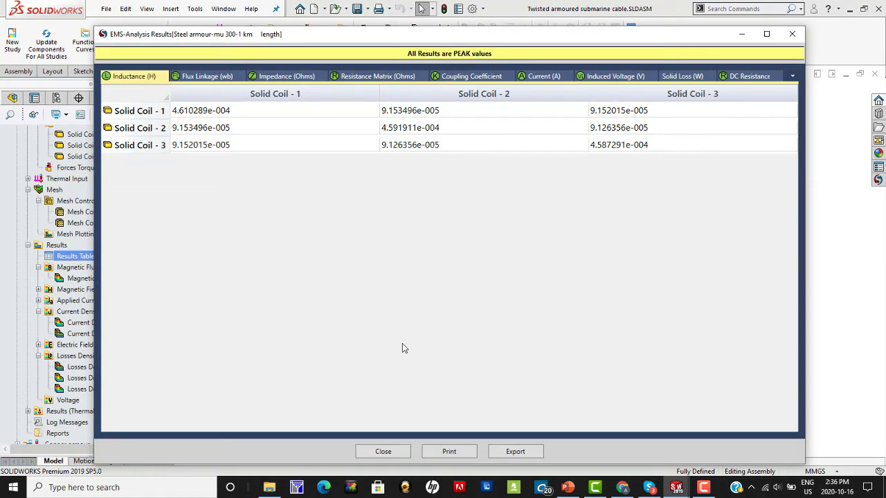
pyautogui.click(275, 114)
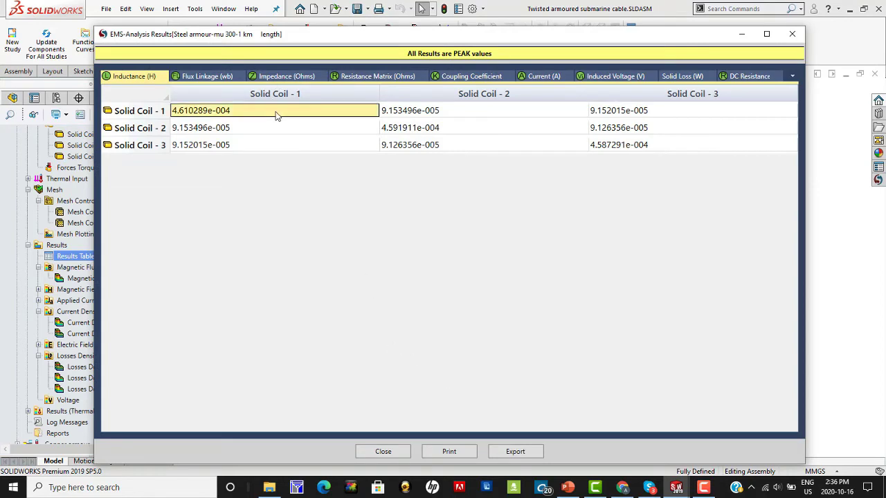
pyautogui.click(408, 132)
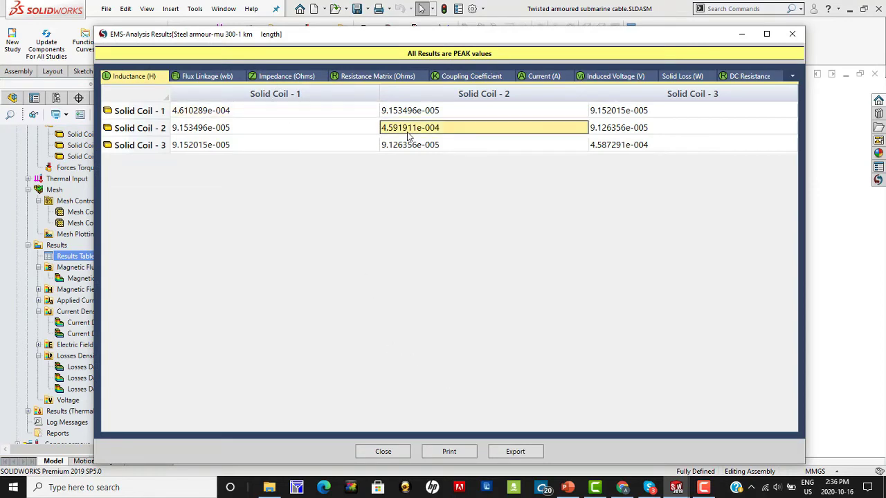
pyautogui.click(595, 149)
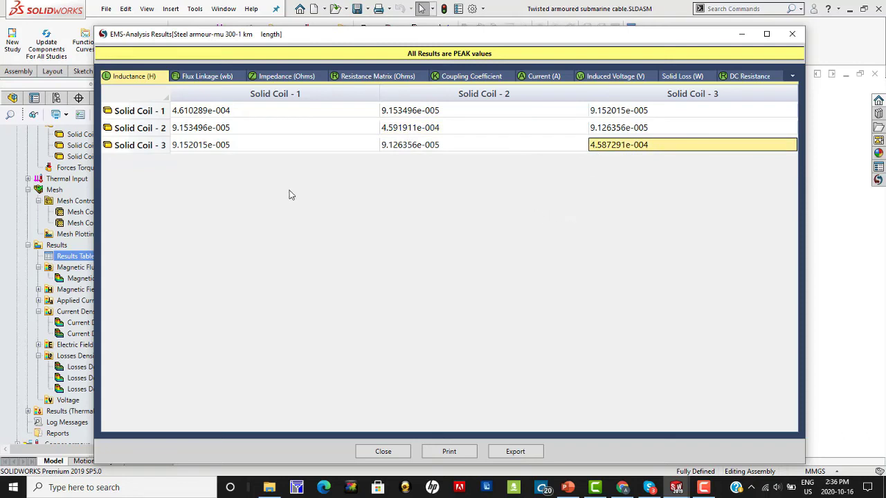
pyautogui.click(287, 76)
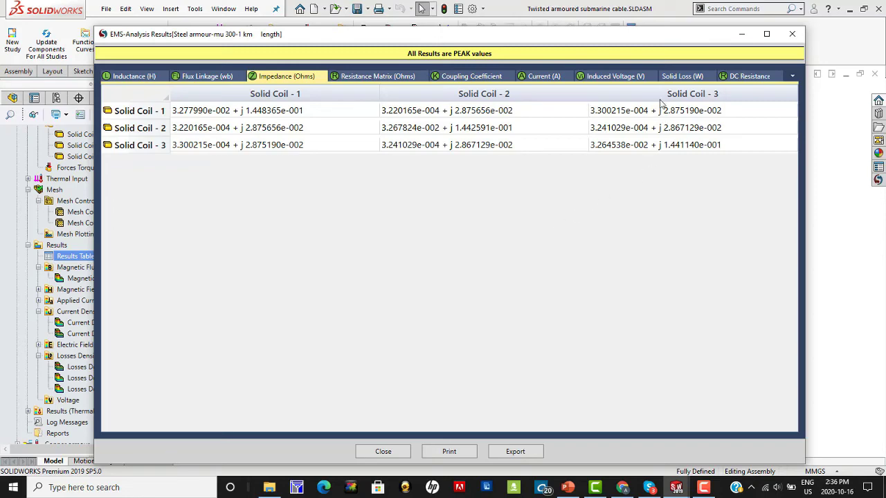
# - Display the solid loss results and highlight the losses of the three inner conductors and the three sheath bodies
pyautogui.click(674, 77)
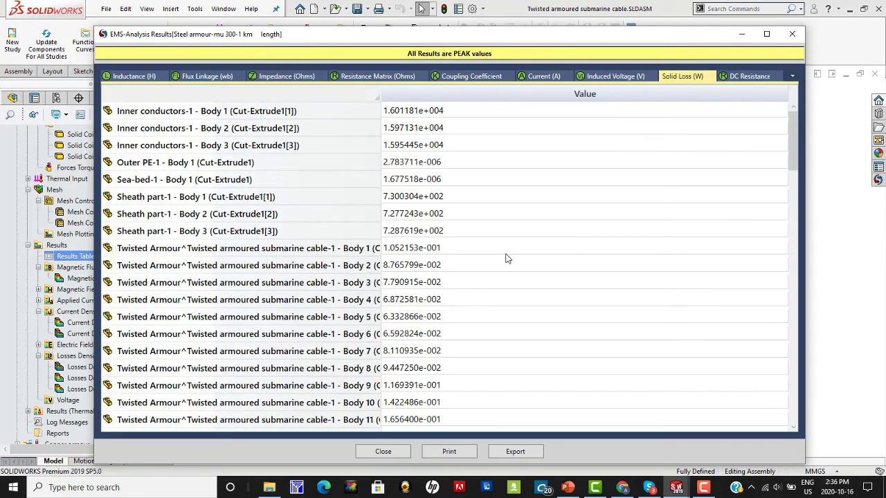
pyautogui.click(435, 116)
pyautogui.keyDown('shift'); pyautogui.click(436, 130); pyautogui.keyUp('shift')
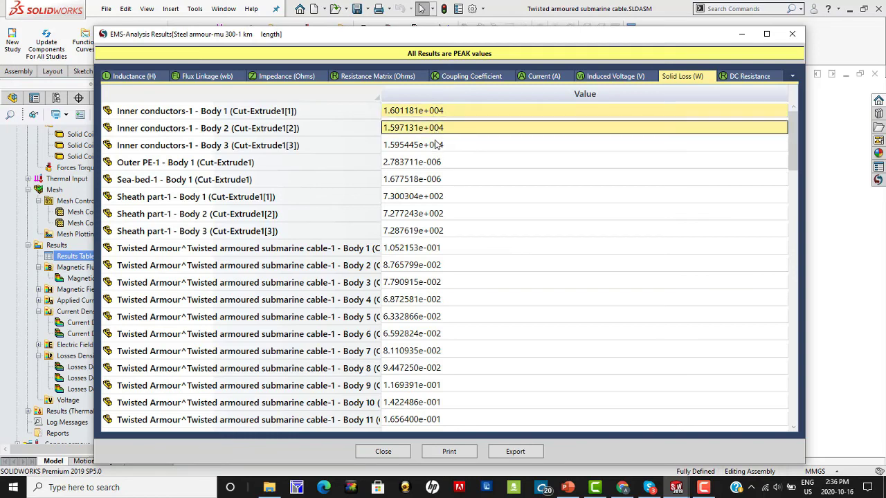
pyautogui.keyDown('shift'); pyautogui.click(438, 146); pyautogui.keyUp('shift')
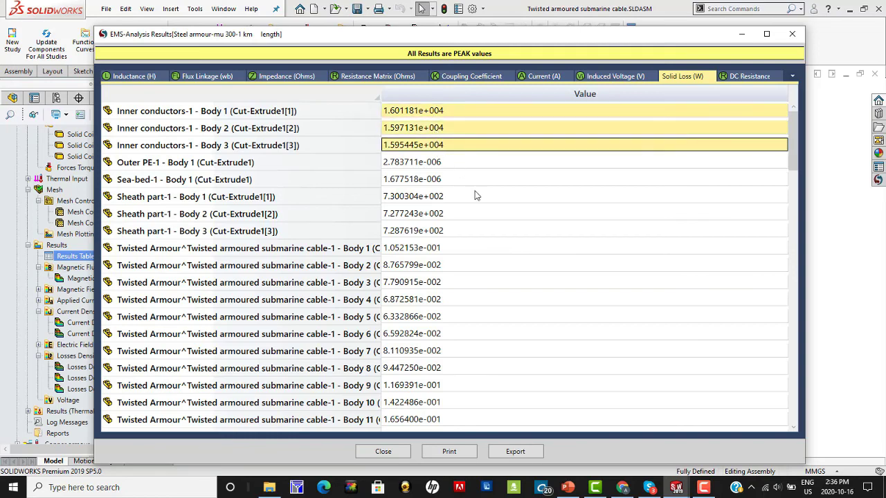
pyautogui.click(420, 200)
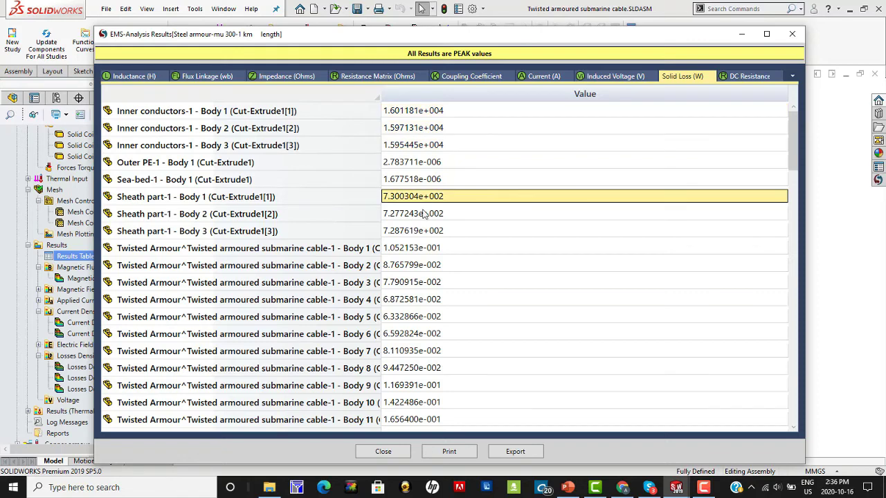
pyautogui.keyDown('shift'); pyautogui.click(426, 216); pyautogui.keyUp('shift')
pyautogui.keyDown('shift'); pyautogui.click(427, 231); pyautogui.keyUp('shift')
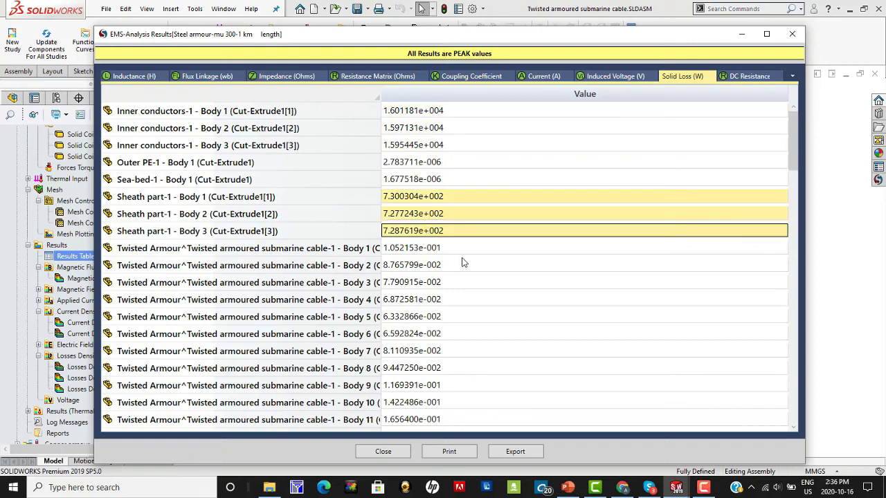
# - Examine the solid losses of the individual twisted armour bodies and close the results table
pyautogui.scroll(-1, 463, 263)
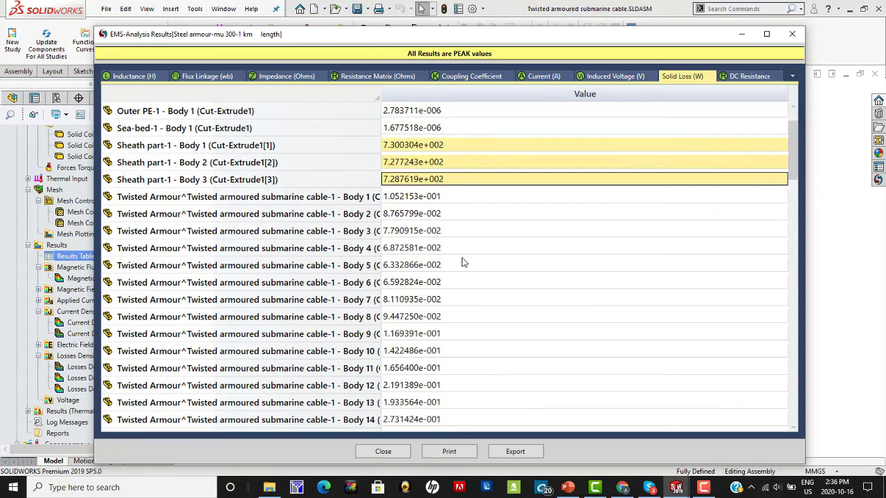
pyautogui.click(442, 201)
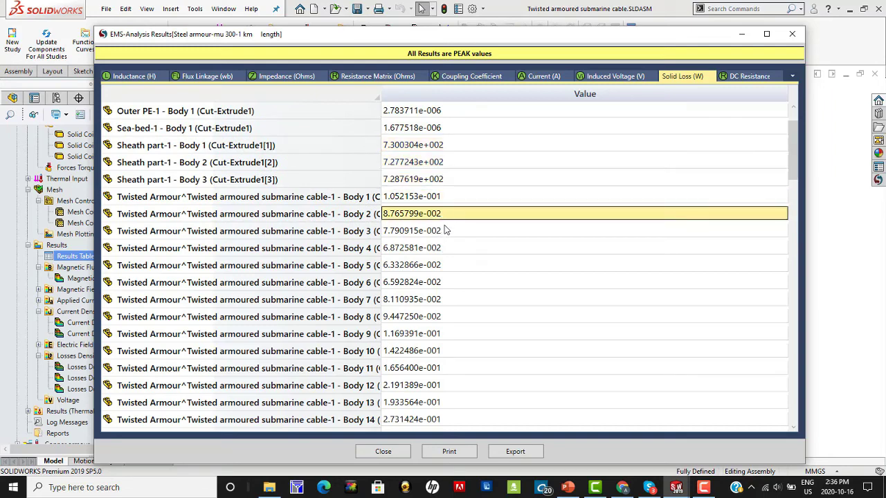
pyautogui.click(450, 231)
pyautogui.scroll(-4, 456, 249)
pyautogui.scroll(-3, 460, 280)
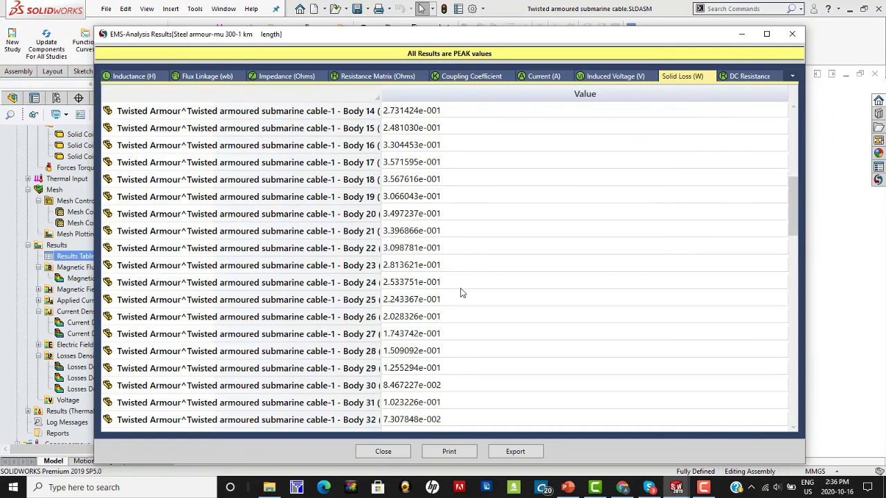
pyautogui.click(391, 452)
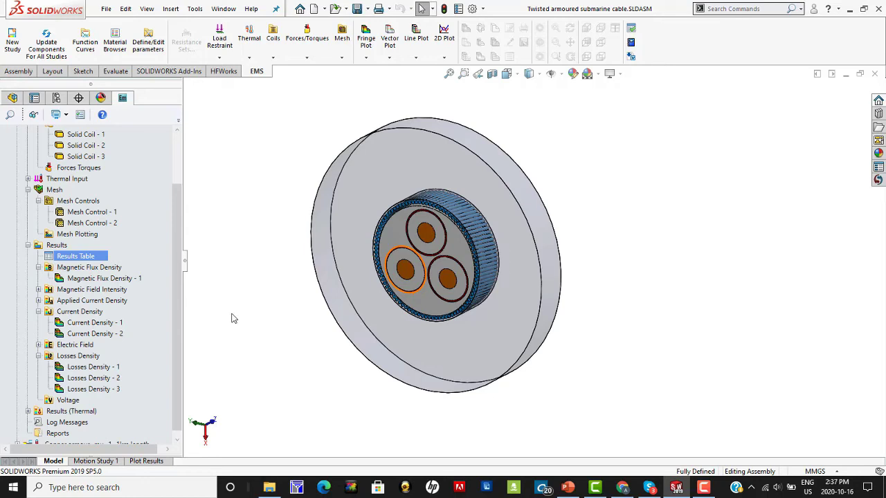
# - Display the Magnetic Flux Density - 1 plot and fit the whole cable cross-section in view
pyautogui.doubleClick(98, 283)
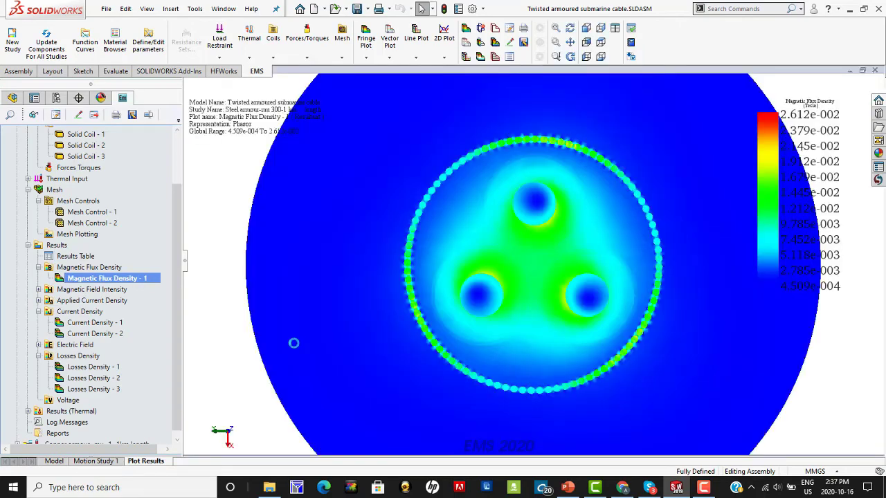
pyautogui.press('f')
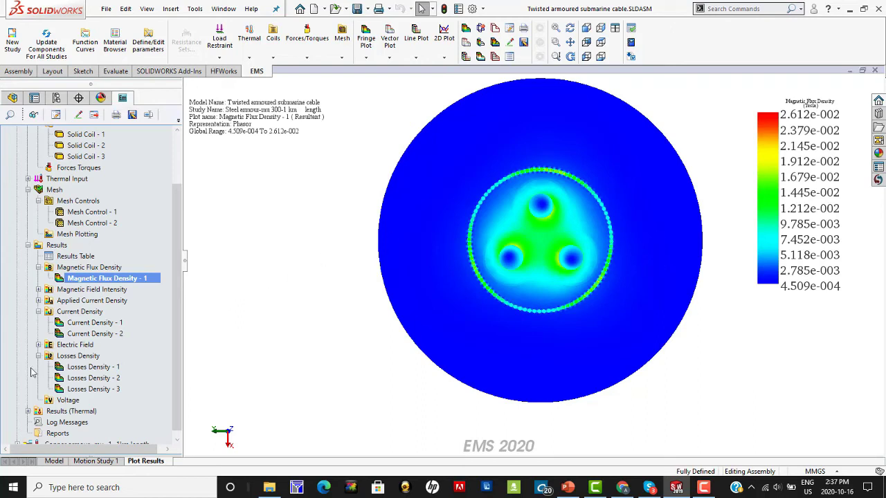
# - Display the Current Density - 1 plot and examine the Losses Density - 1 plot of the conductors, sheaths and armour up close
pyautogui.doubleClick(92, 323)
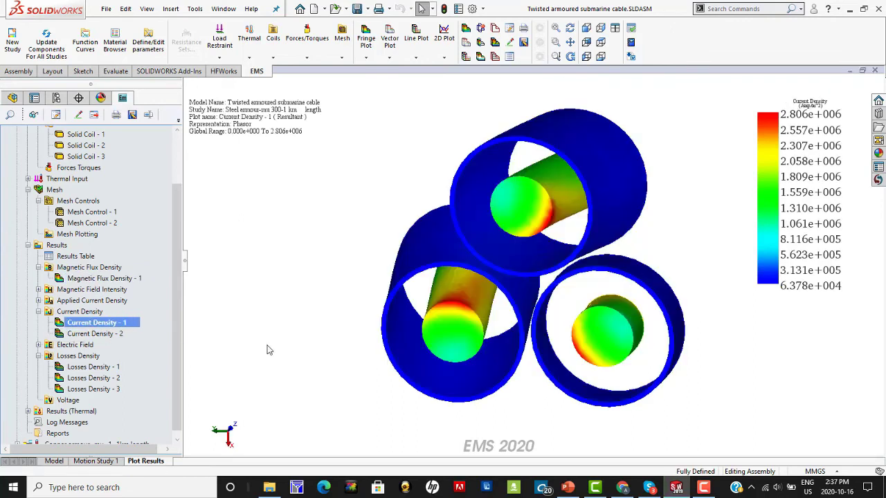
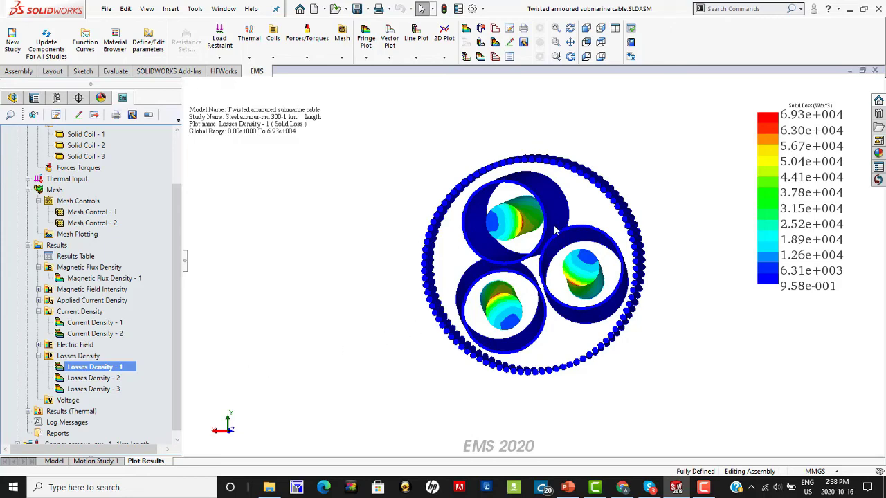
pyautogui.scroll(-5, 555, 230)
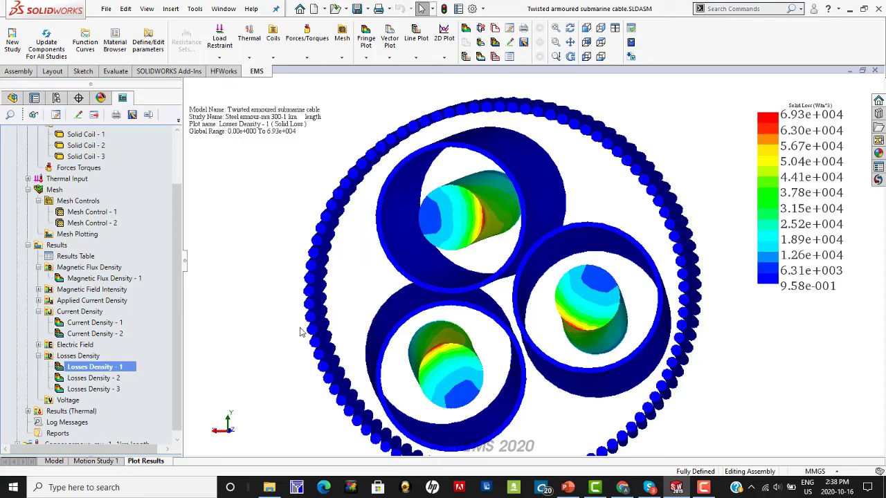
# - Display the Losses Density - 2 plot of the twisted armour wires and the Losses Density - 3 plot
pyautogui.keyDown('ctrl'); pyautogui.click(117, 378); pyautogui.keyUp('ctrl')
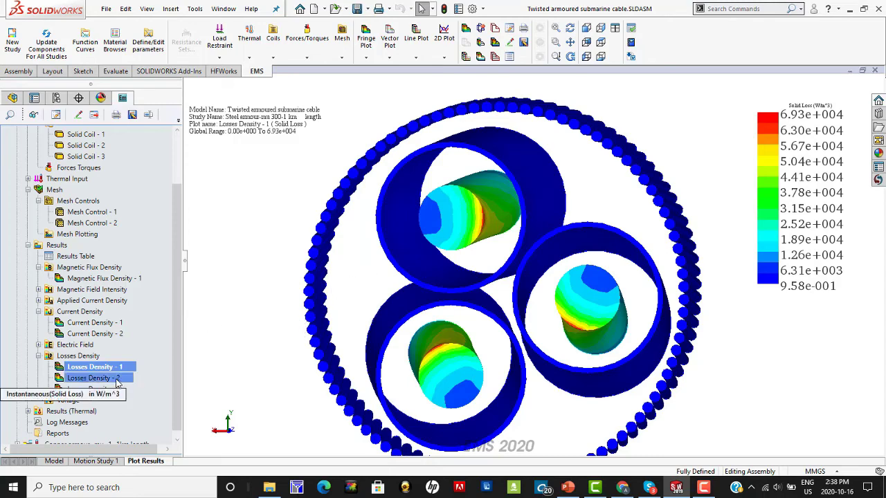
pyautogui.doubleClick(104, 378)
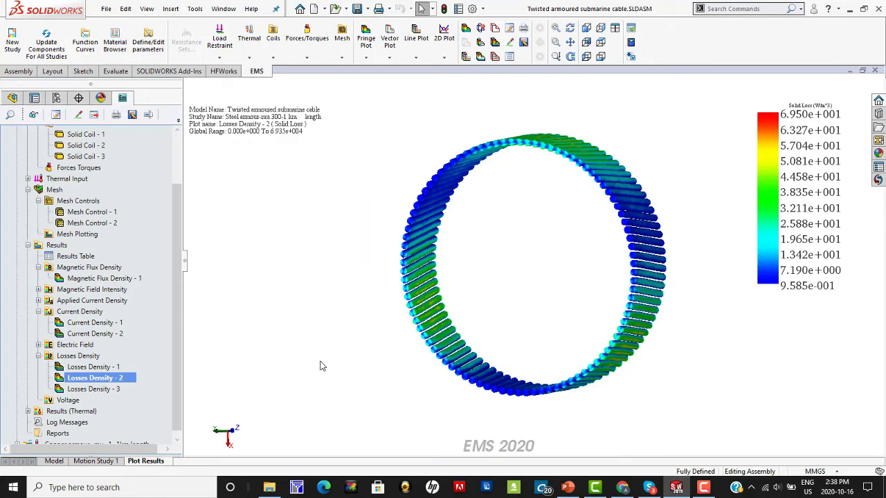
pyautogui.doubleClick(92, 389)
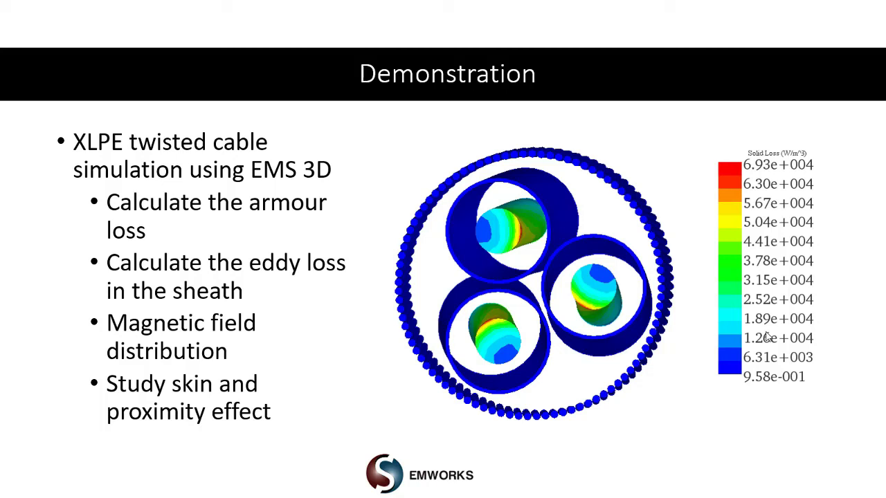
pyautogui.click(712, 349)
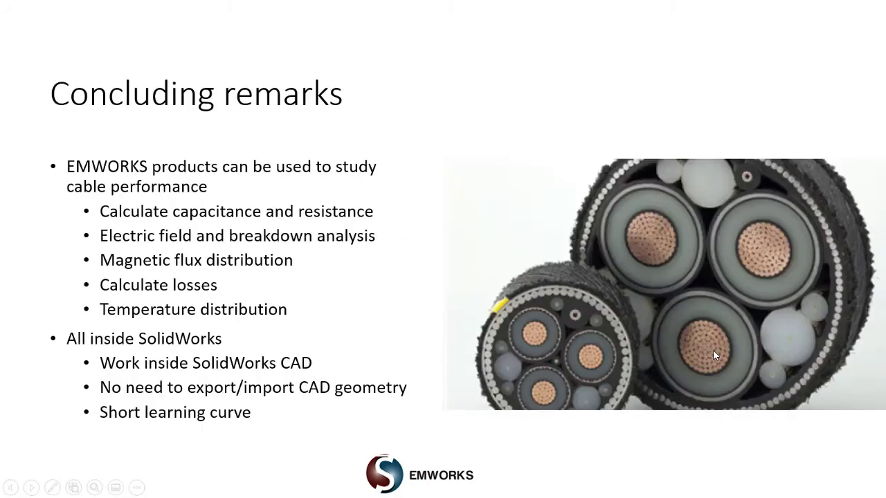